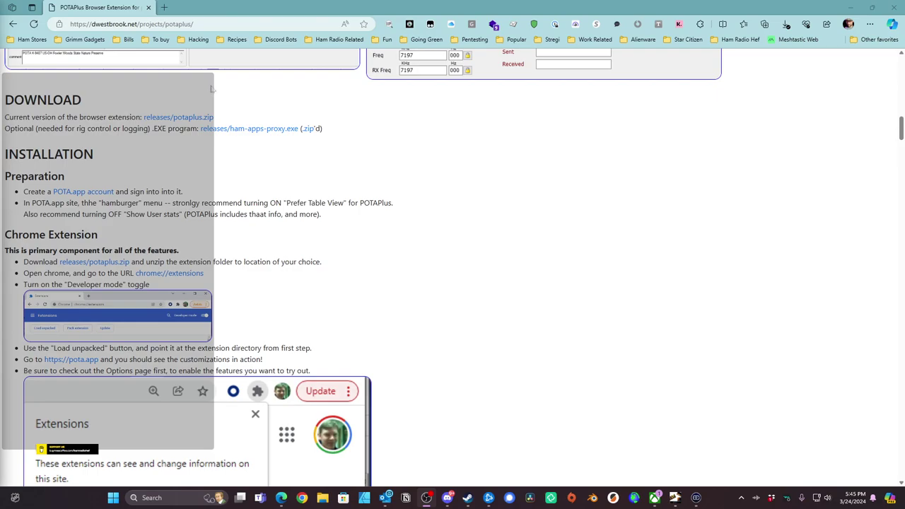
Download the current POTAPlus browser extension archive, potaplus.zip, from the project page.
{"action": "scroll", "coordinate": [229, 148], "scroll_direction": "up", "scroll_amount": 10}
{"action": "scroll", "coordinate": [229, 151], "scroll_direction": "up", "scroll_amount": 7}
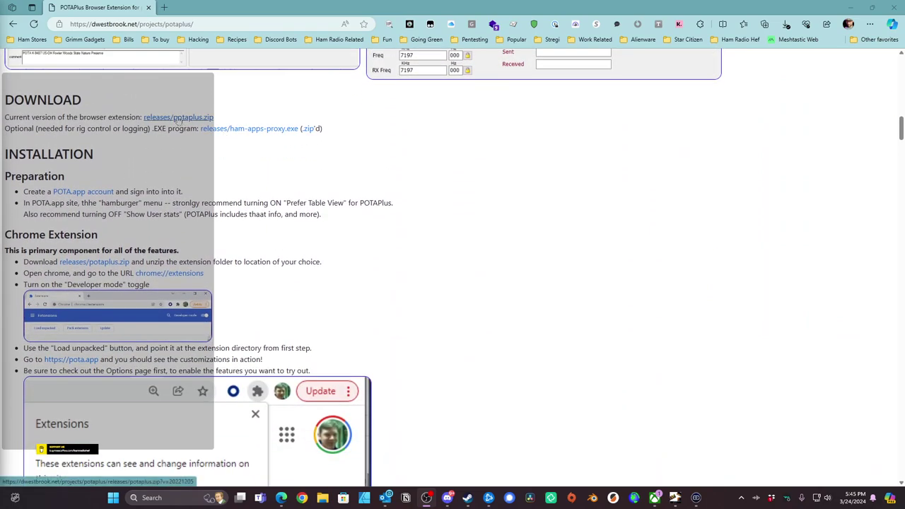
{"action": "left_click", "coordinate": [182, 120]}
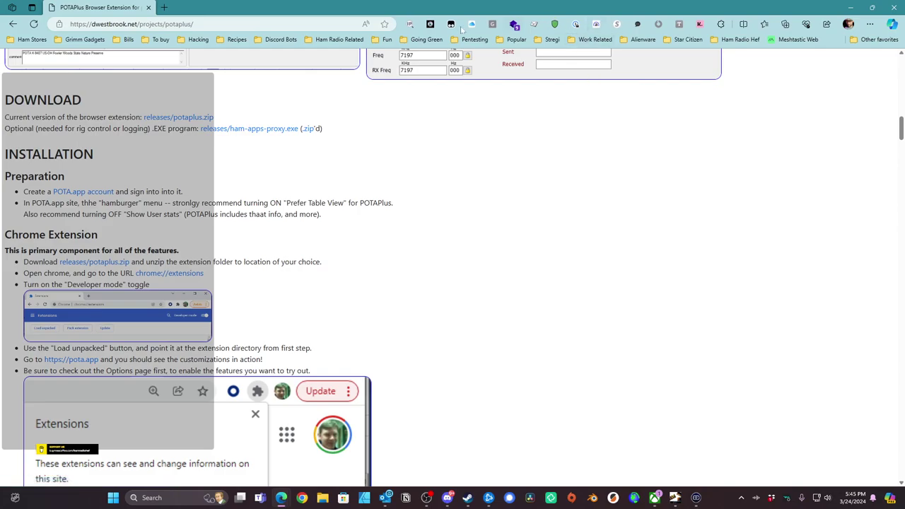
Open the options page of the installed POTAPlus extension.
{"action": "left_click", "coordinate": [430, 25]}
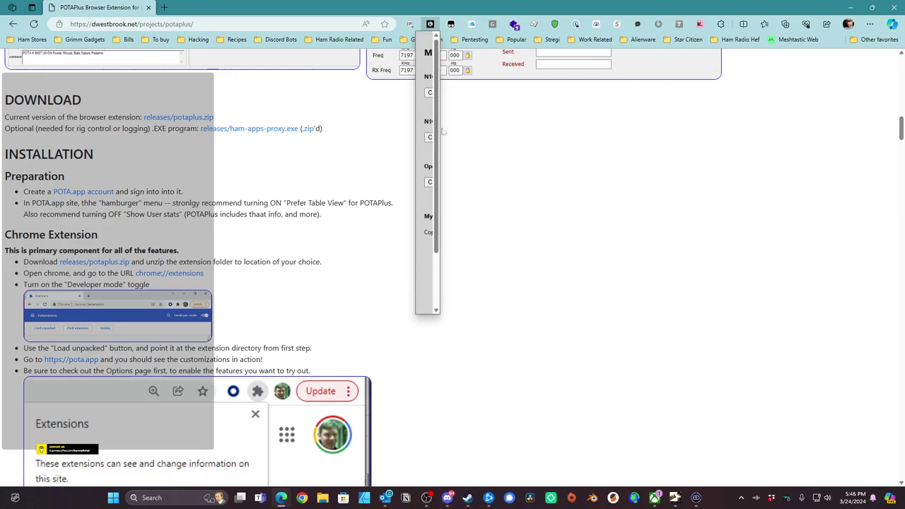
{"action": "left_click", "coordinate": [484, 116]}
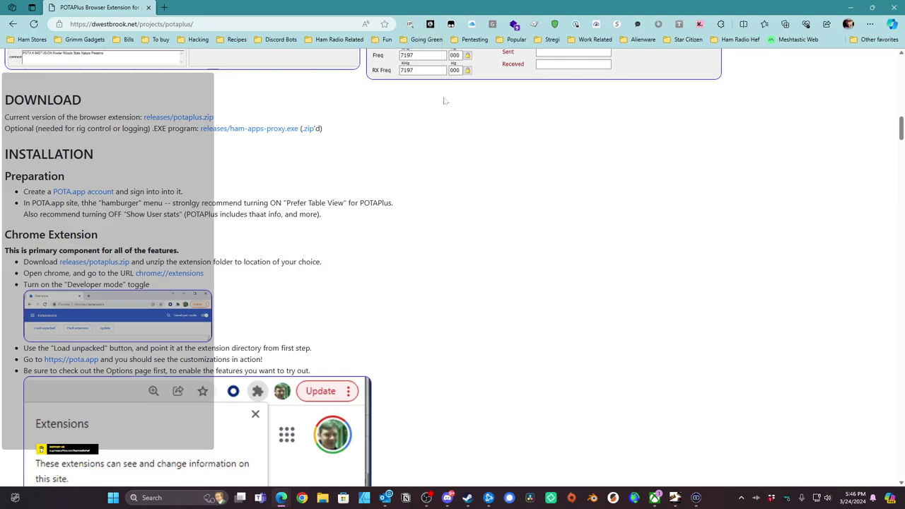
{"action": "right_click", "coordinate": [429, 25]}
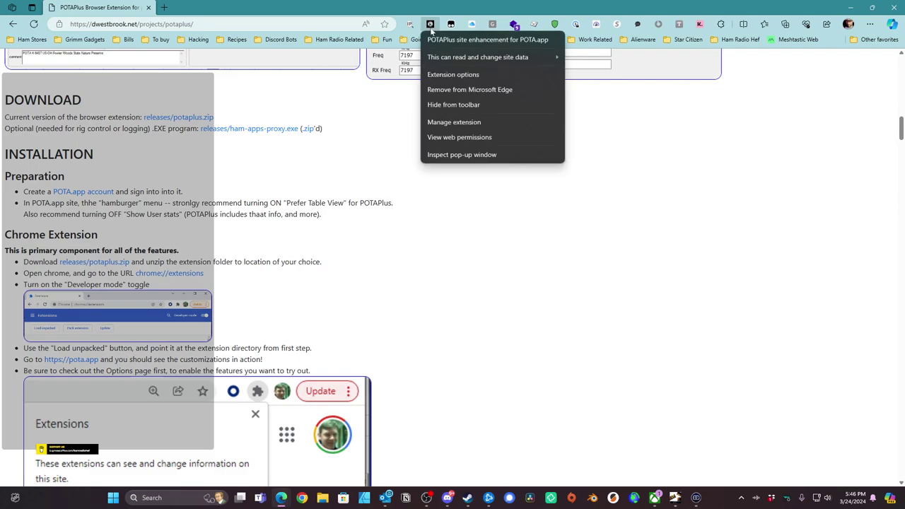
{"action": "left_click", "coordinate": [452, 75]}
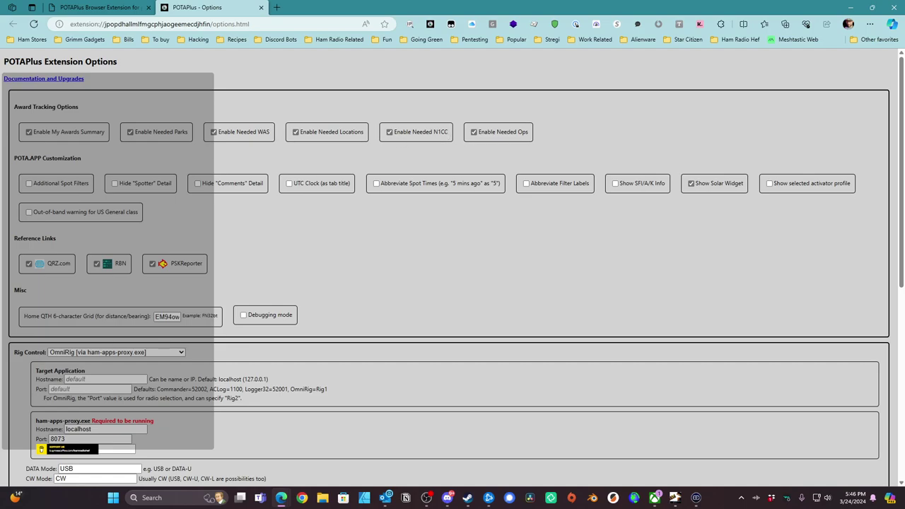
Examine the award tracking options and the available Rig Control choices, and close the extension options.
{"action": "left_click", "coordinate": [296, 132]}
{"action": "left_click", "coordinate": [213, 132]}
{"action": "left_click", "coordinate": [119, 352]}
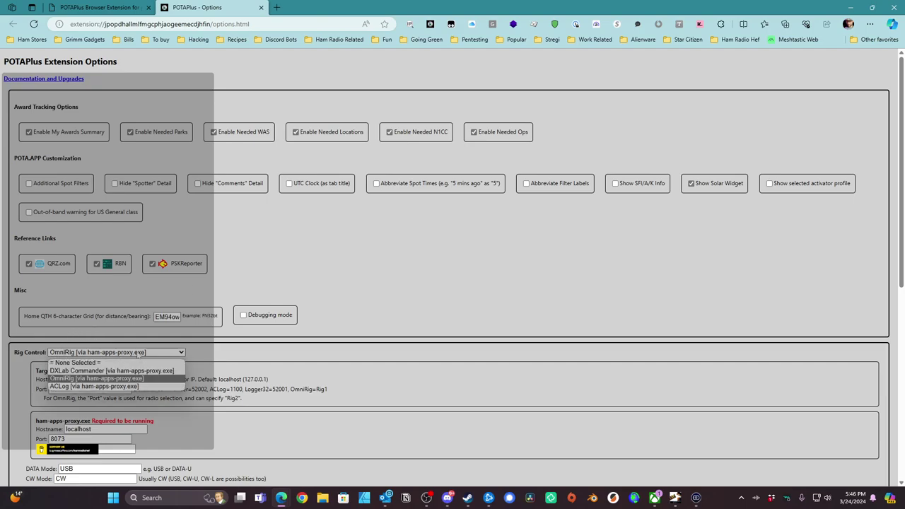
{"action": "left_click", "coordinate": [140, 352]}
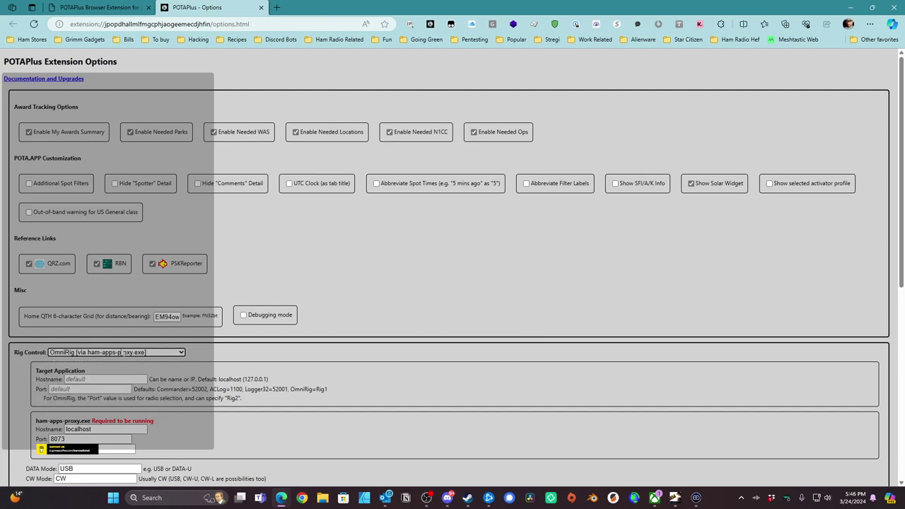
{"action": "left_click", "coordinate": [119, 352]}
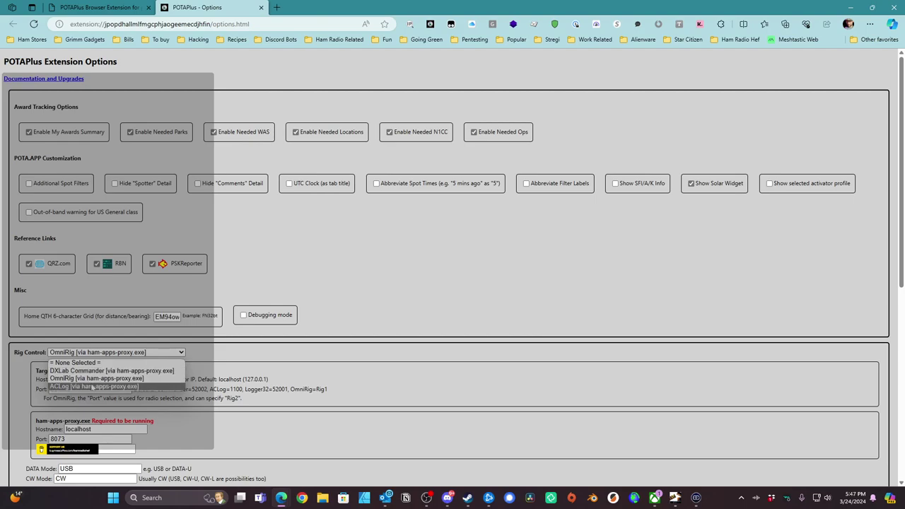
{"action": "left_click", "coordinate": [104, 352]}
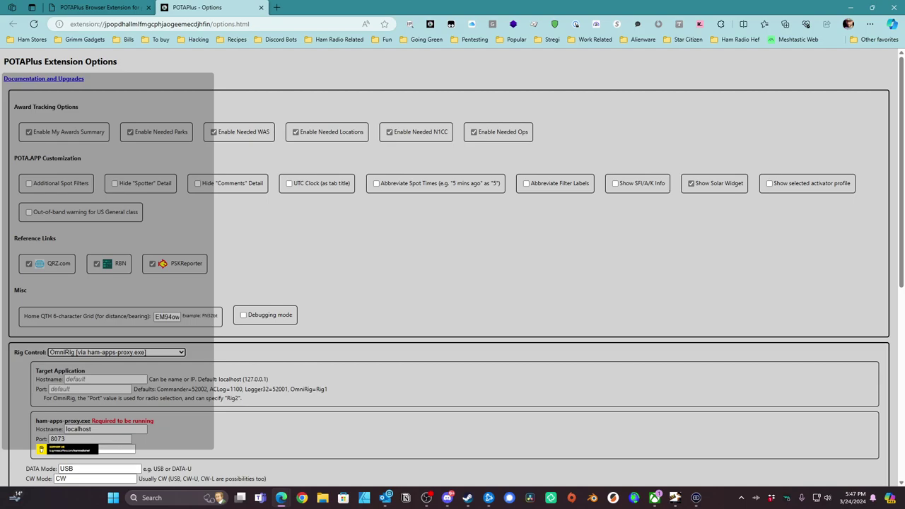
{"action": "scroll", "coordinate": [452, 283], "scroll_direction": "down", "scroll_amount": 1}
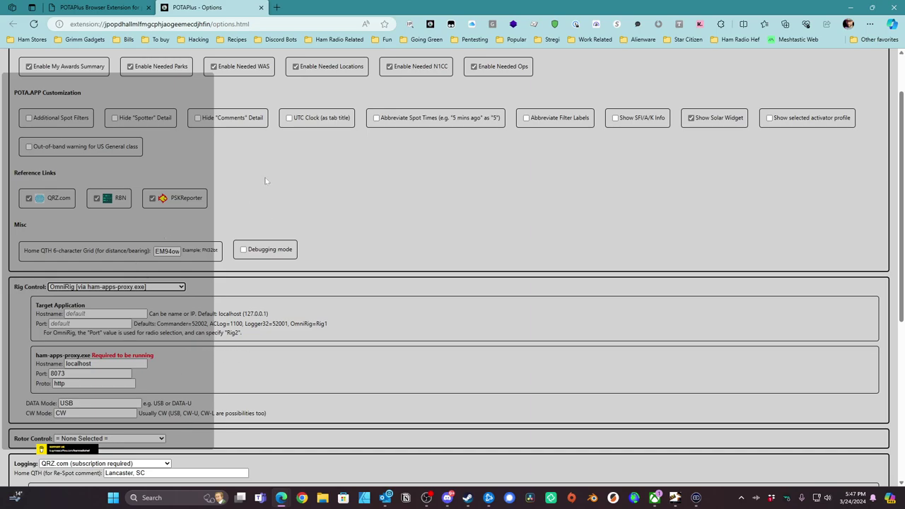
{"action": "scroll", "coordinate": [265, 177], "scroll_direction": "up", "scroll_amount": 2}
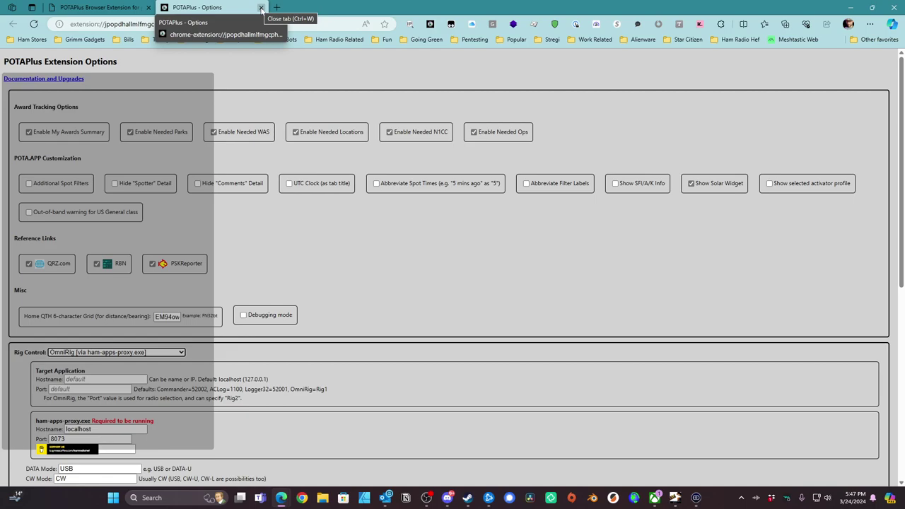
{"action": "left_click", "coordinate": [261, 7]}
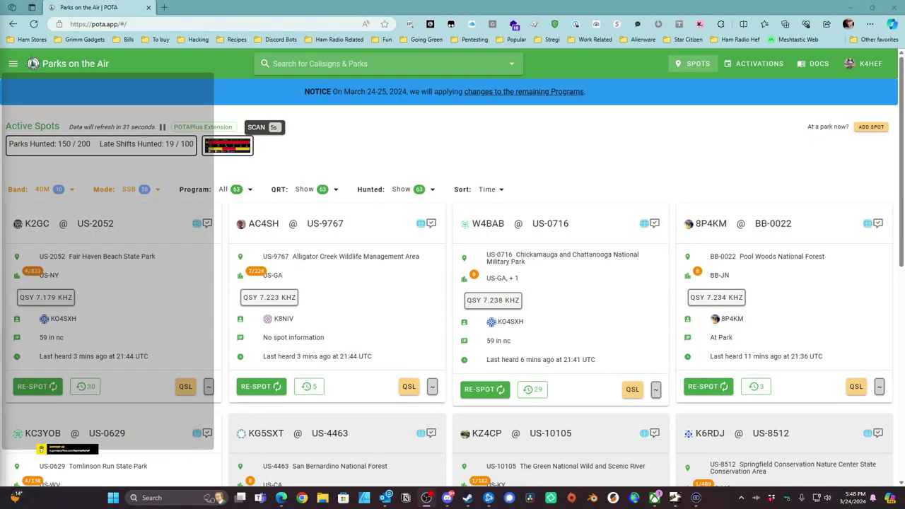
Check the HF propagation widget and the active spots, and try to tune the rig to the US-0716 spot on 7.238.
{"action": "mouse_move", "coordinate": [228, 146]}
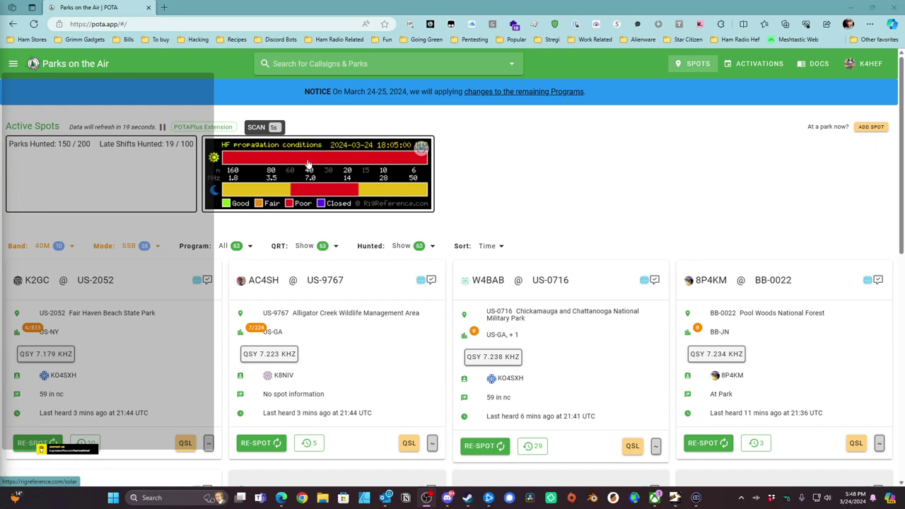
{"action": "scroll", "coordinate": [400, 234], "scroll_direction": "down", "scroll_amount": 5}
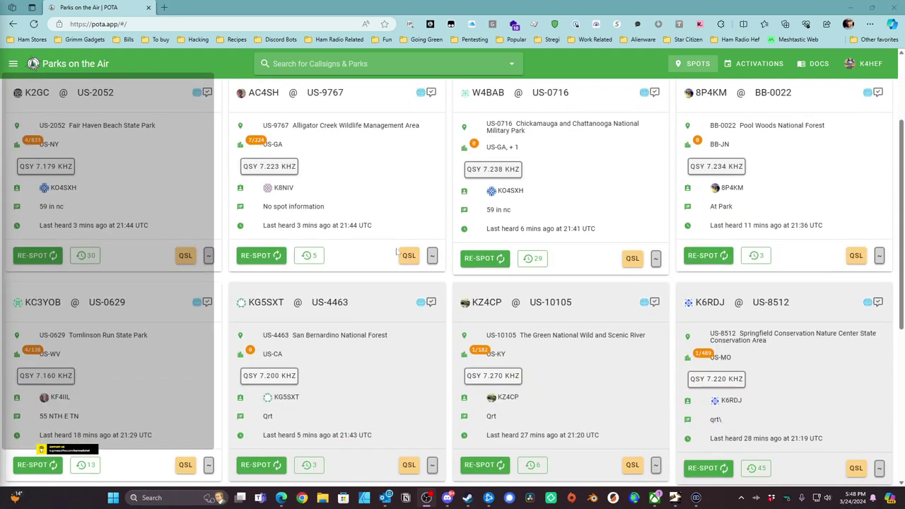
{"action": "scroll", "coordinate": [397, 247], "scroll_direction": "up", "scroll_amount": 5}
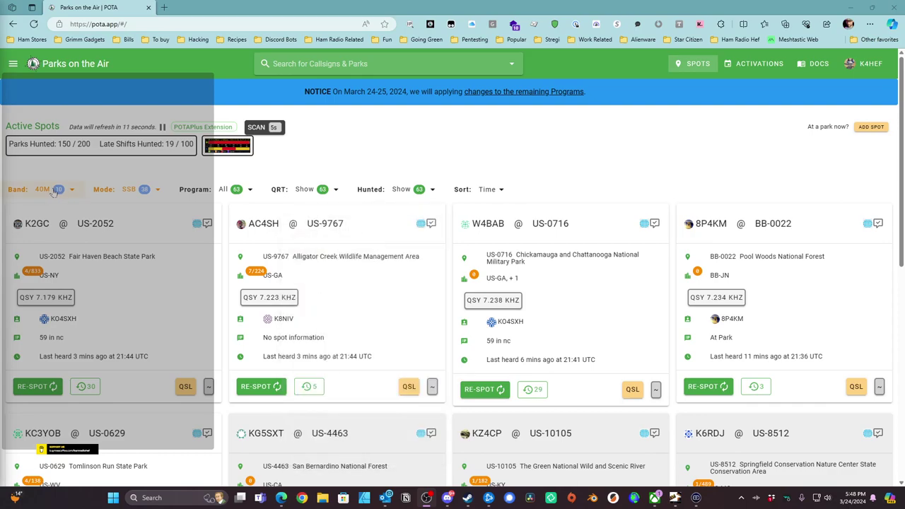
{"action": "left_click", "coordinate": [229, 150]}
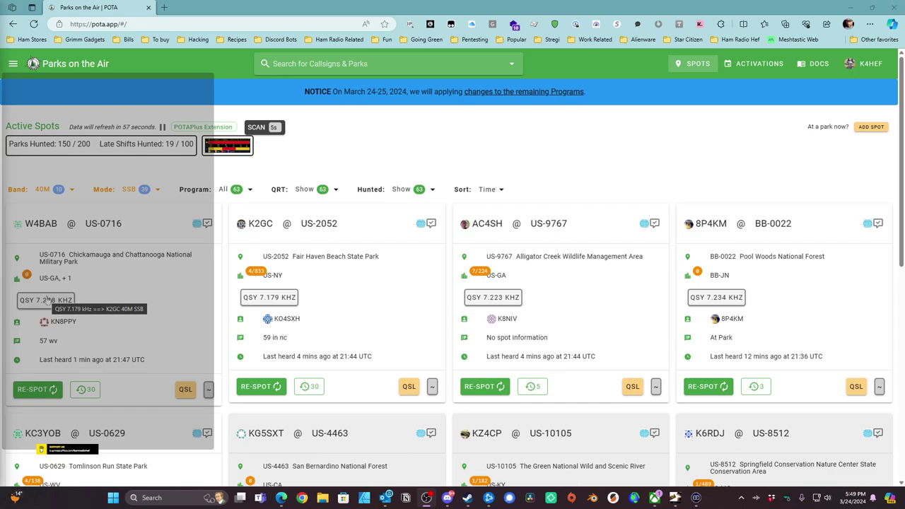
{"action": "left_click", "coordinate": [48, 300]}
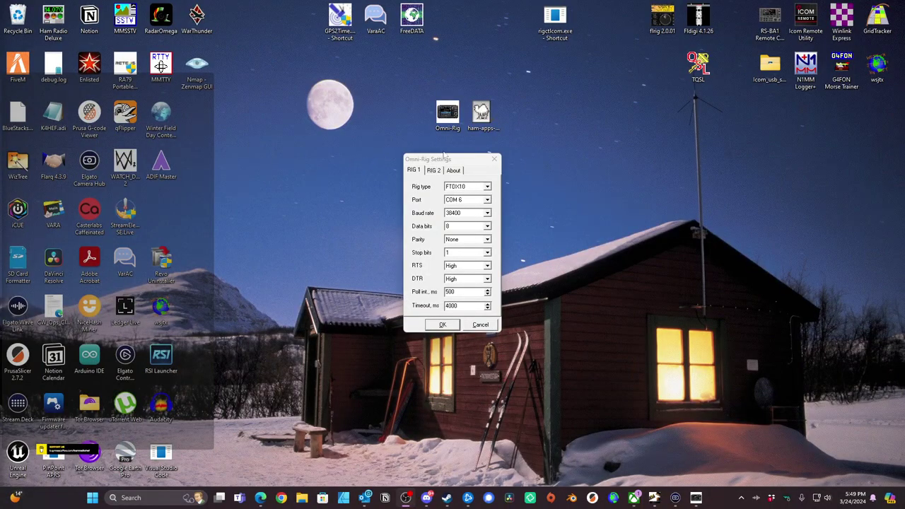
Check the rig types offered for RIG 1 in the Omni-Rig settings and move the settings window aside.
{"action": "left_click_drag", "start_coordinate": [463, 162], "coordinate": [284, 139]}
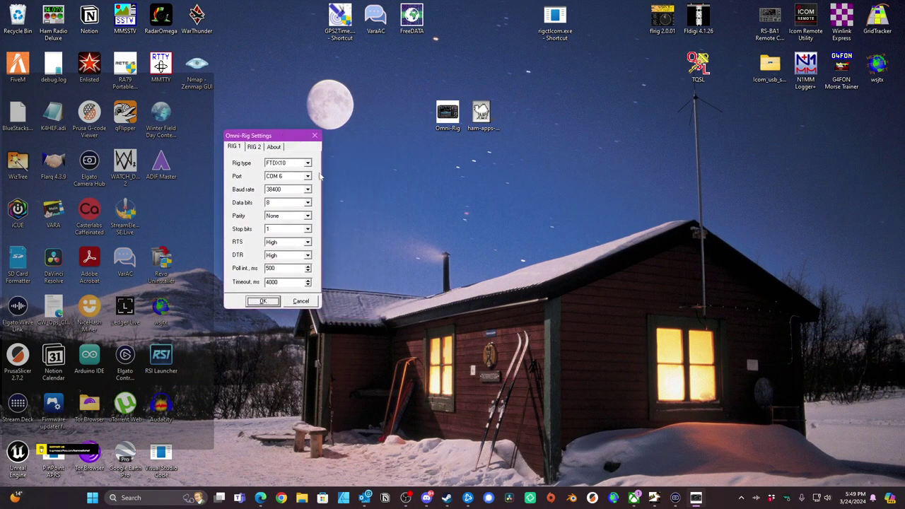
{"action": "left_click", "coordinate": [307, 163]}
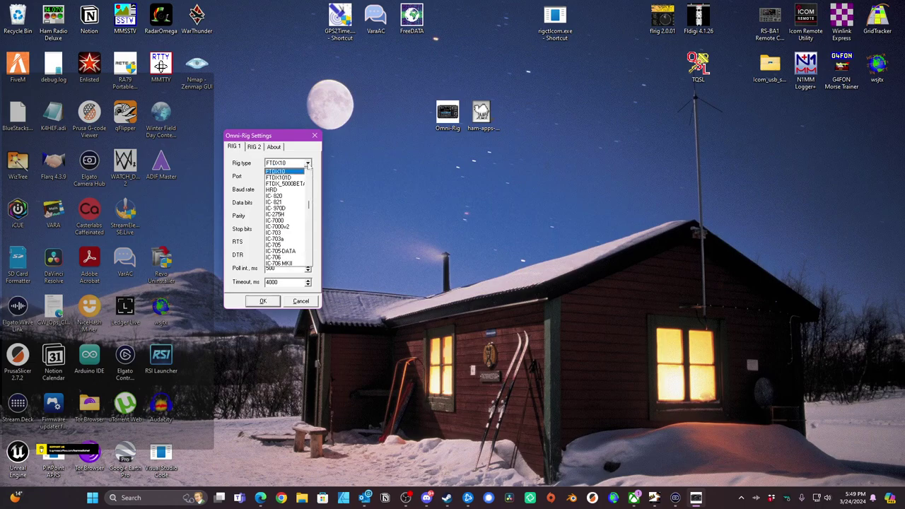
{"action": "left_click", "coordinate": [307, 163]}
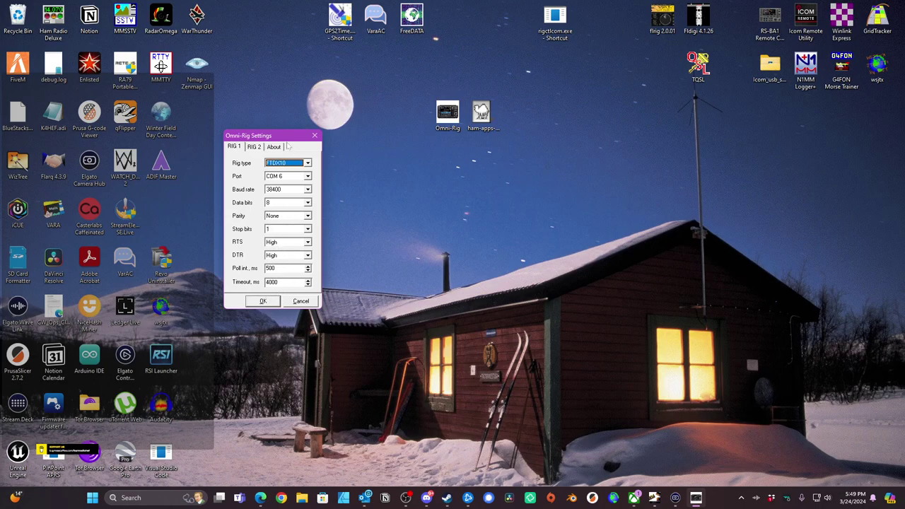
{"action": "left_click_drag", "start_coordinate": [287, 136], "coordinate": [90, 294]}
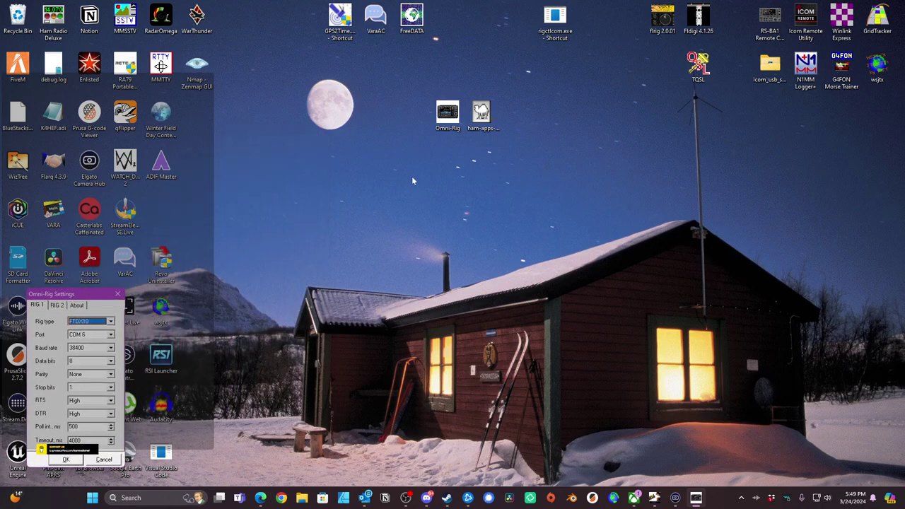
Start ham-apps-proxy from the desktop and minimize its console window.
{"action": "left_click", "coordinate": [482, 115]}
{"action": "double_click", "coordinate": [481, 115]}
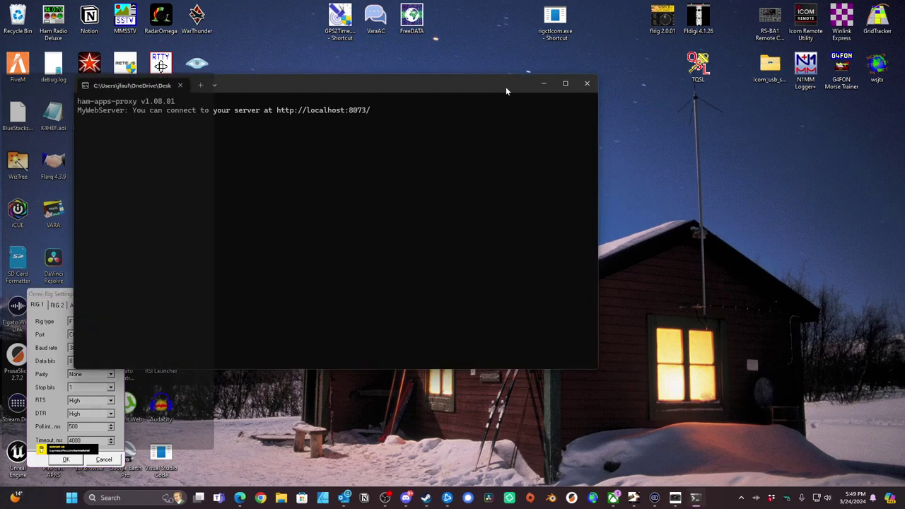
{"action": "left_click", "coordinate": [543, 84]}
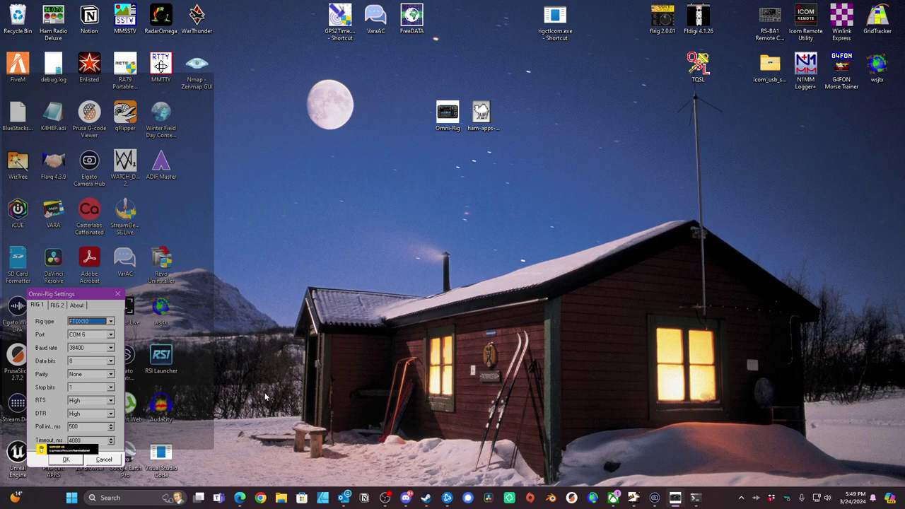
Switch back to Microsoft Edge and reload the Parks on the Air spots page.
{"action": "left_click", "coordinate": [239, 498]}
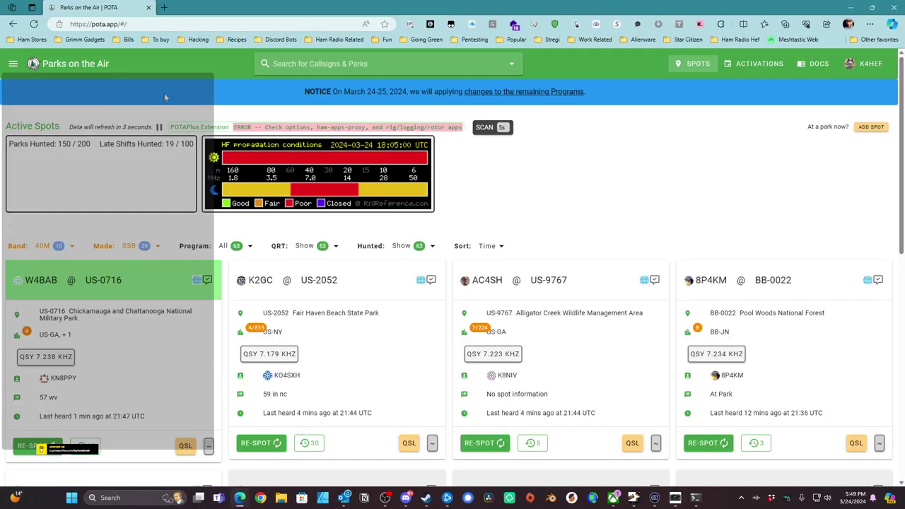
{"action": "left_click", "coordinate": [34, 24]}
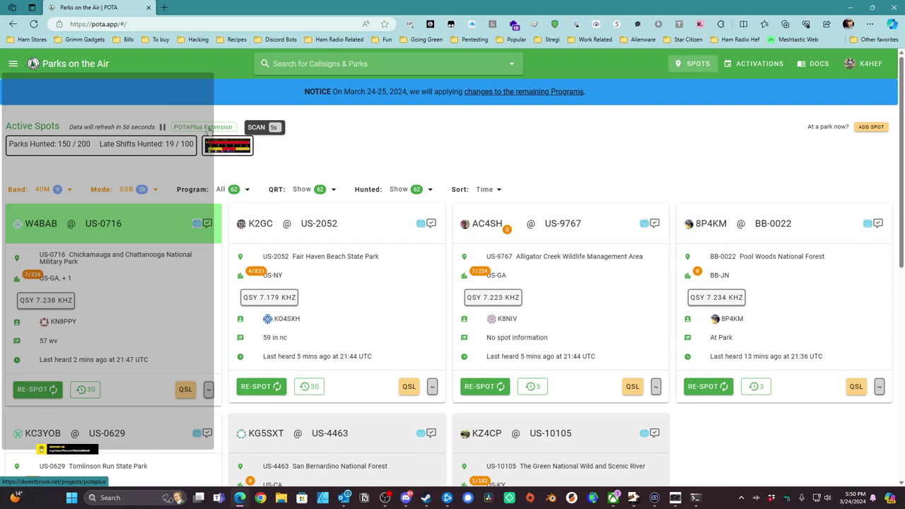
{"action": "mouse_move", "coordinate": [233, 150]}
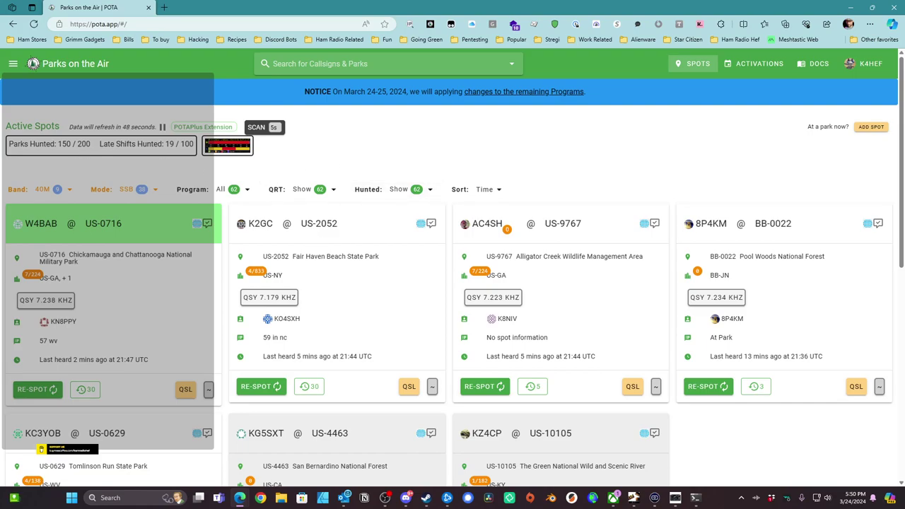
Tune the rig in turn to the US-2052 spot on 7.179, US-9767 on 7.223 and US-0629 on 7.160.
{"action": "scroll", "coordinate": [322, 212], "scroll_direction": "down", "scroll_amount": 2}
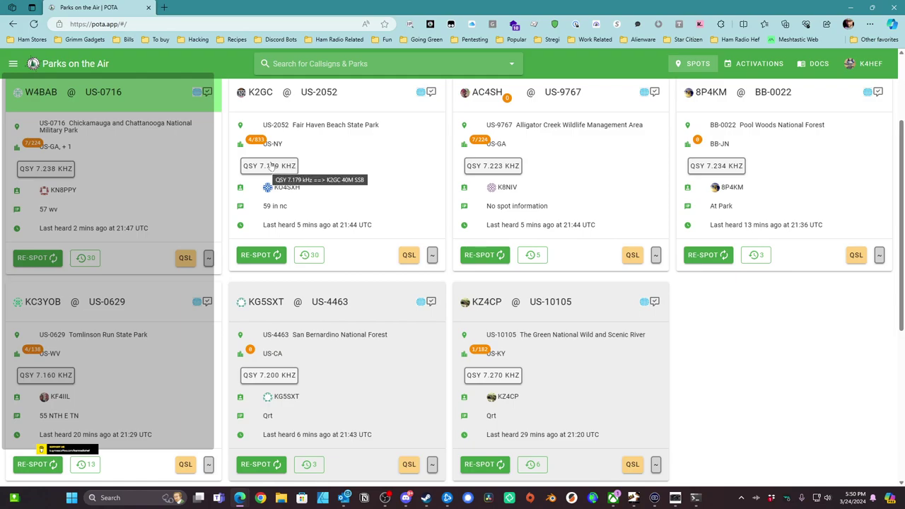
{"action": "left_click", "coordinate": [267, 166]}
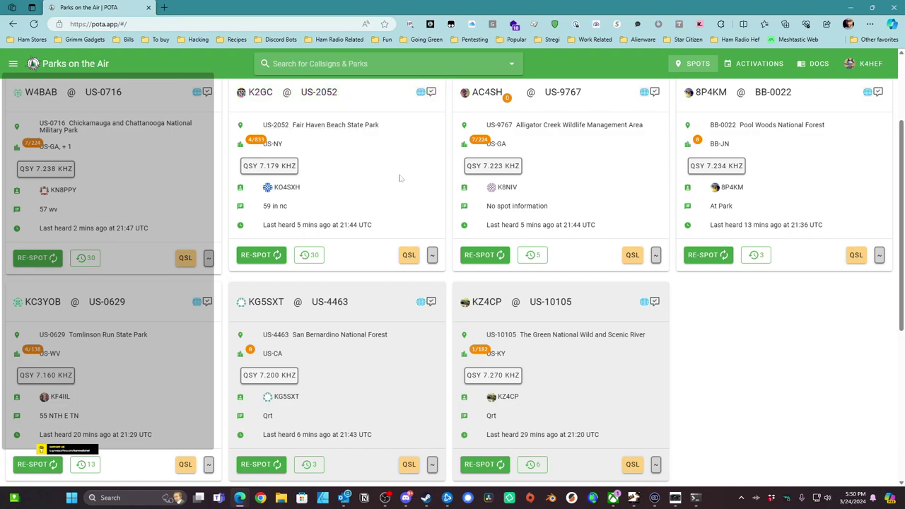
{"action": "left_click", "coordinate": [492, 167]}
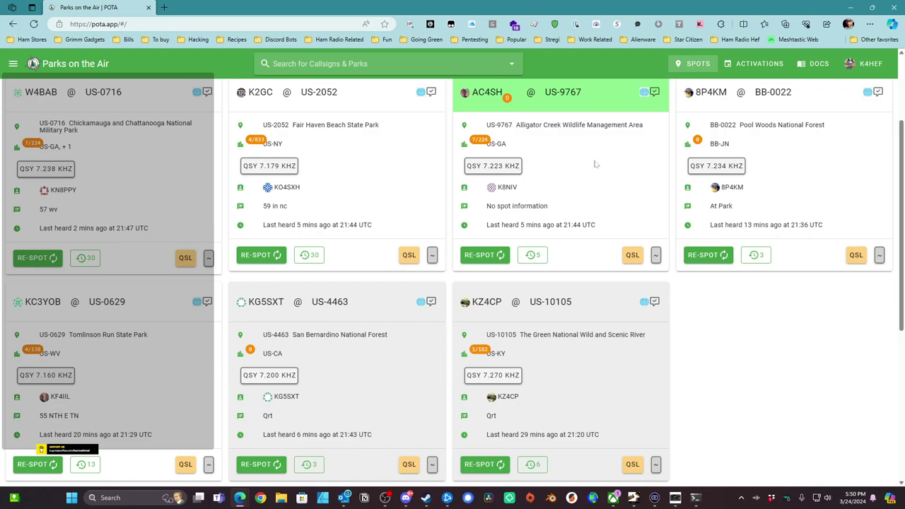
{"action": "left_click", "coordinate": [56, 377]}
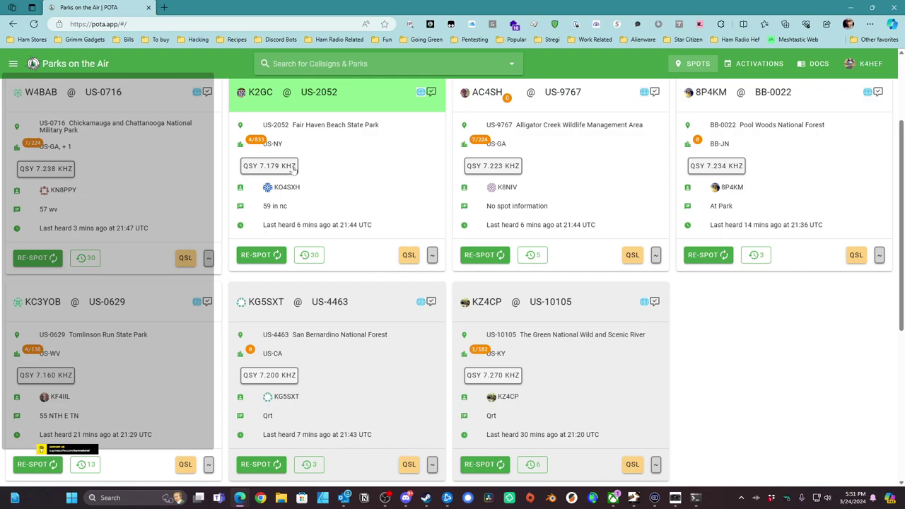
Tune the rig to the US-2052 Fair Haven Beach State Park spot on 7.179 and open its QSL logging form.
{"action": "left_click", "coordinate": [287, 185]}
{"action": "left_click", "coordinate": [308, 170]}
{"action": "left_click", "coordinate": [409, 256]}
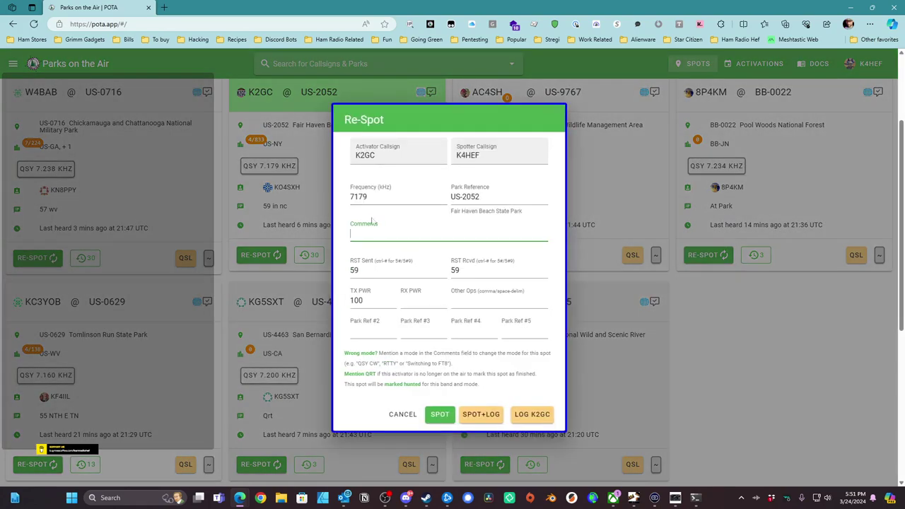